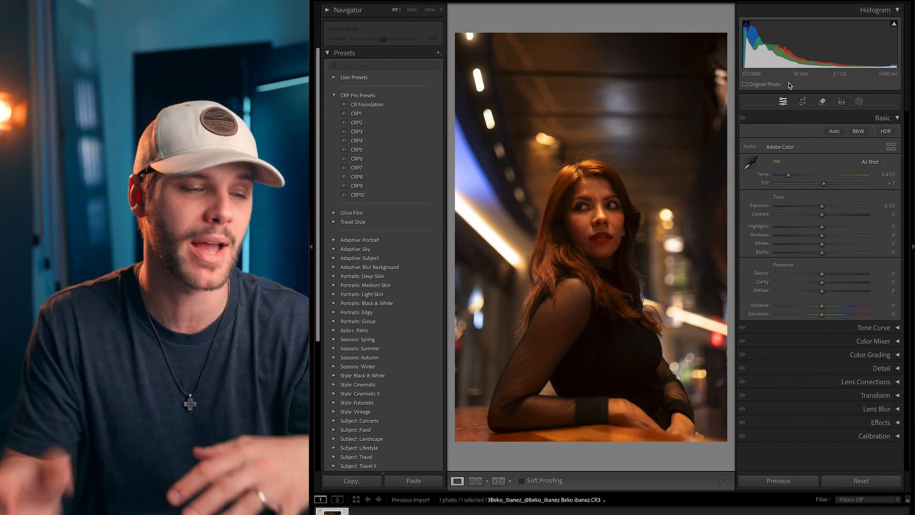
click(676, 275)
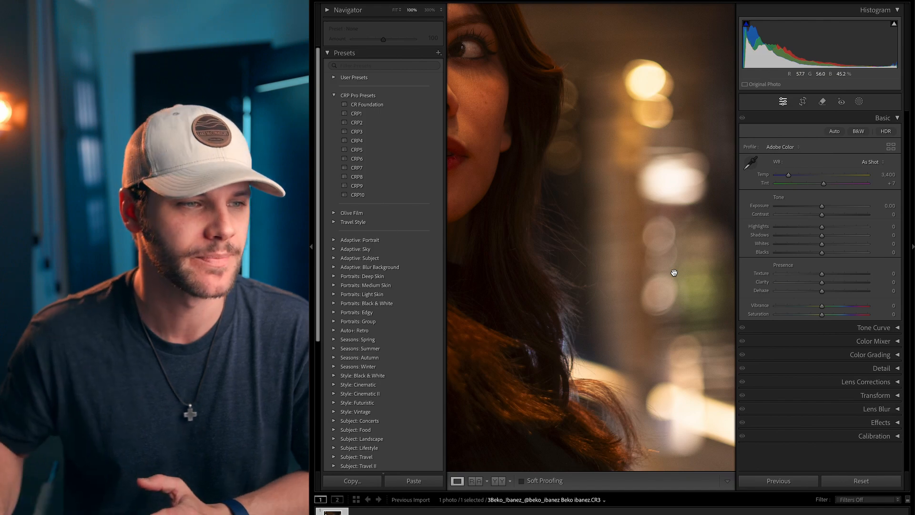
click(674, 273)
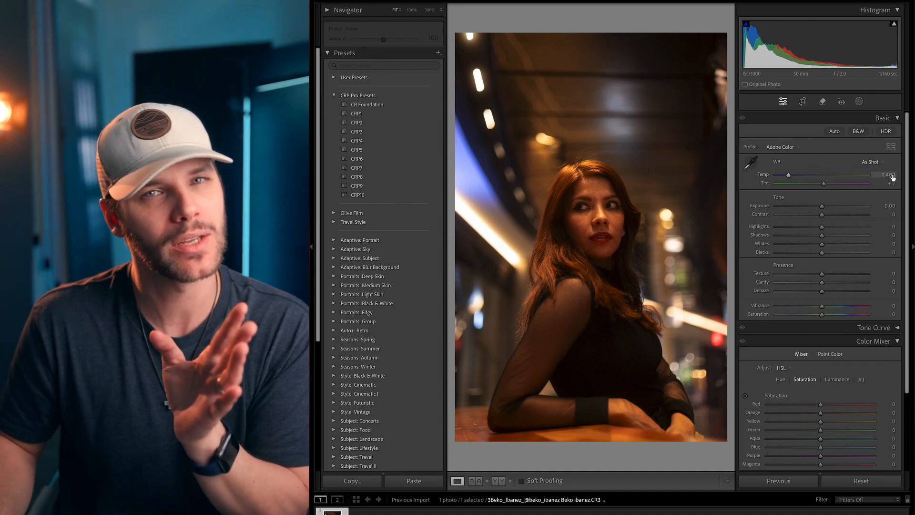
click(615, 229)
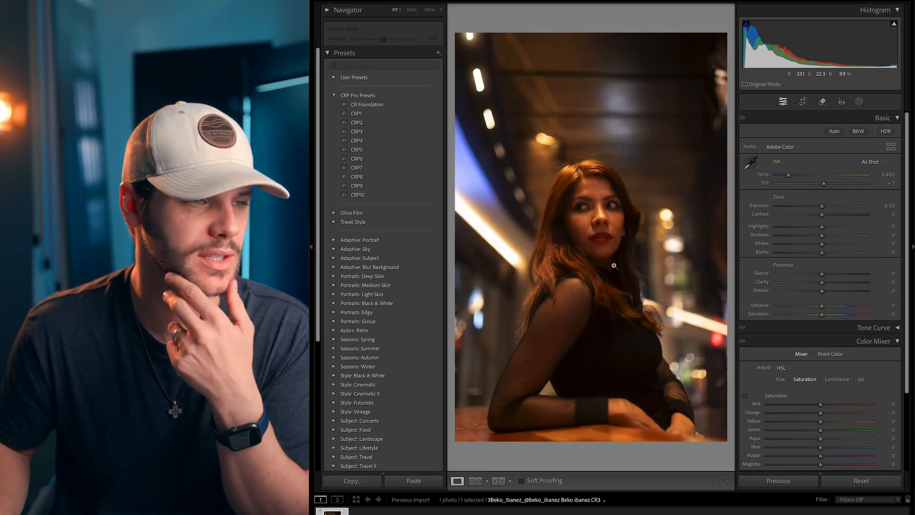
click(614, 265)
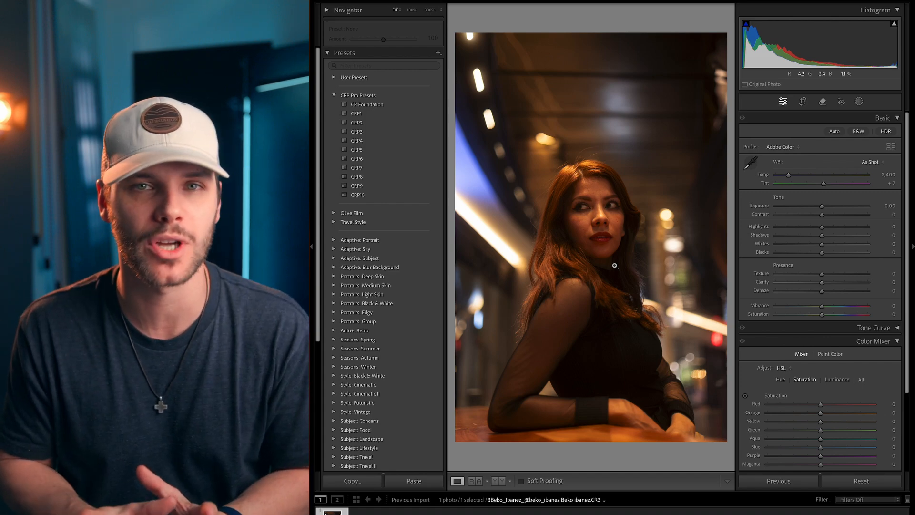
- Cool the photo's white balance to a temperature of 3,008 and set the tint to 0
drag(789, 177, 786, 178)
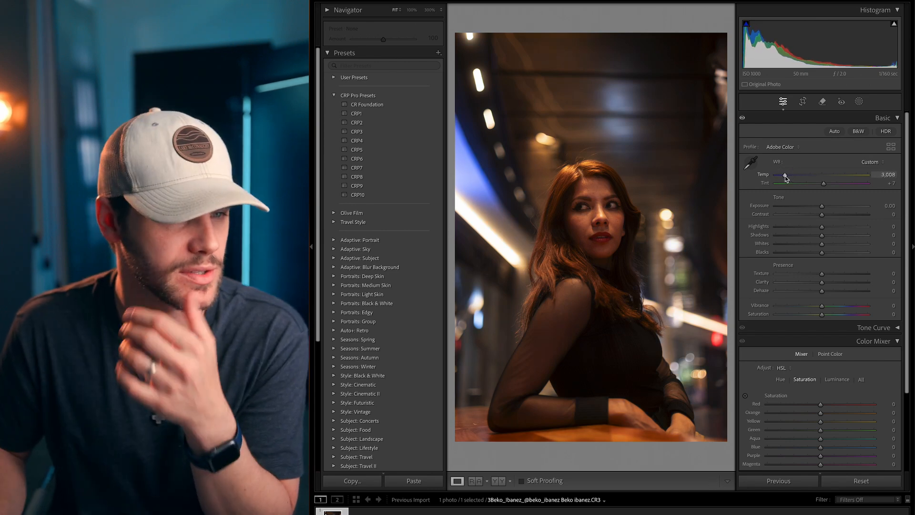
click(894, 184)
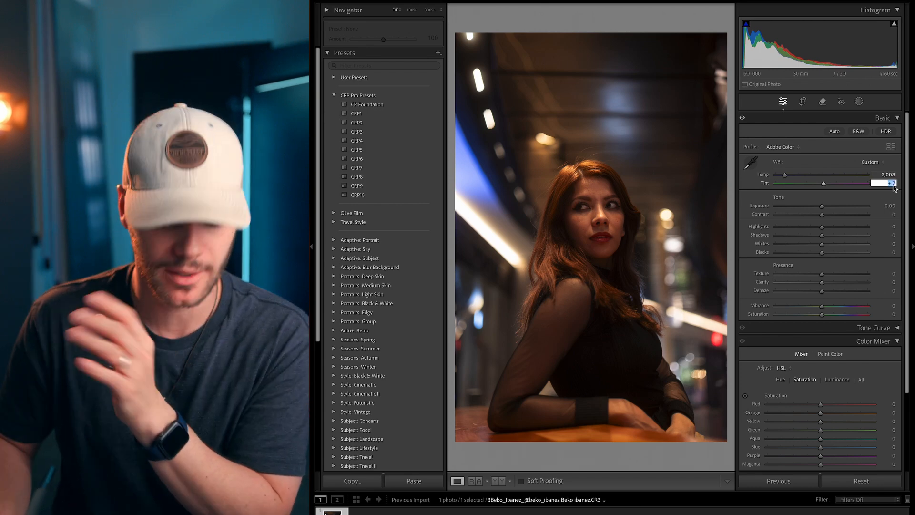
text(0)
key(Return)
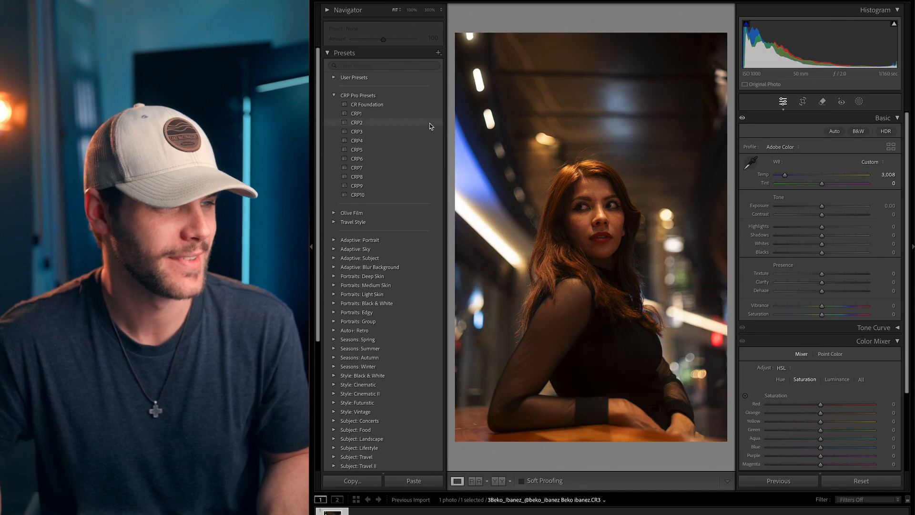
- Apply the CRP2 preset and refine it with exposure at +0.80 and vibrance at +20
click(429, 124)
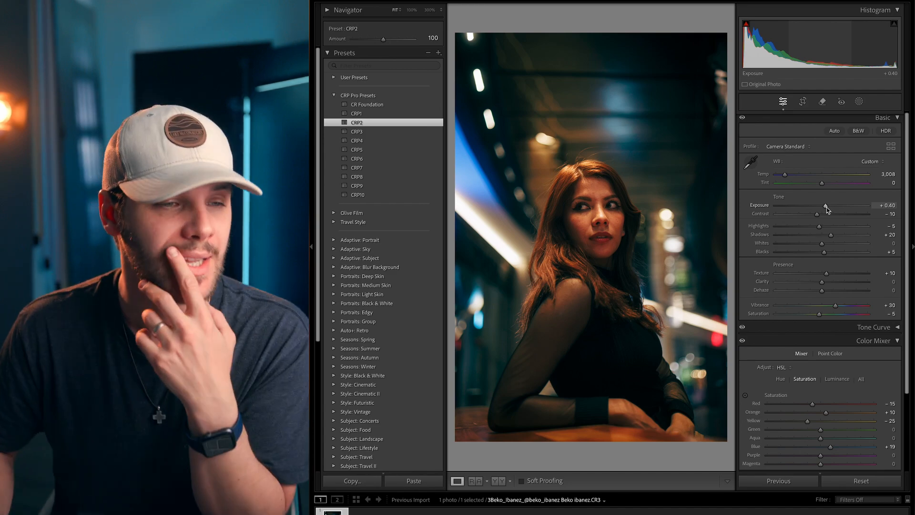
click(827, 209)
drag(827, 209, 830, 208)
drag(835, 305, 831, 305)
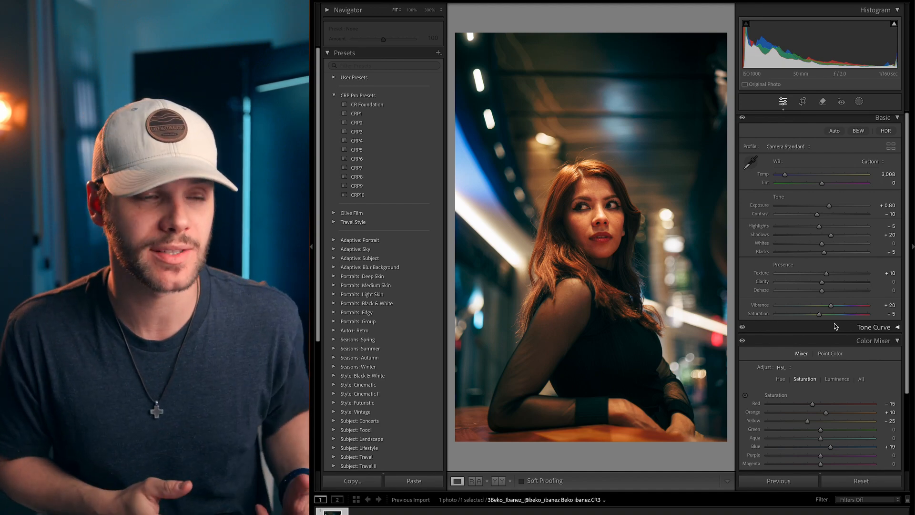
- Create a background mask and lower its exposure to −0.30
click(859, 103)
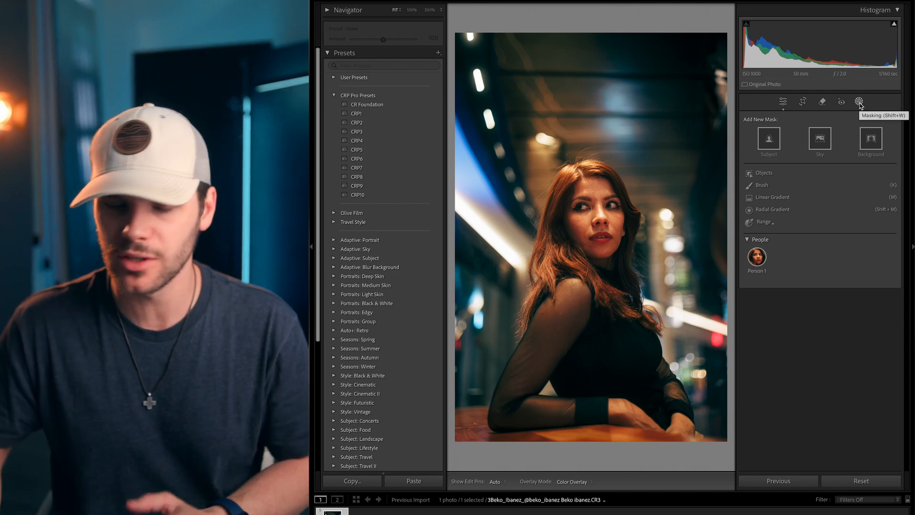
click(871, 139)
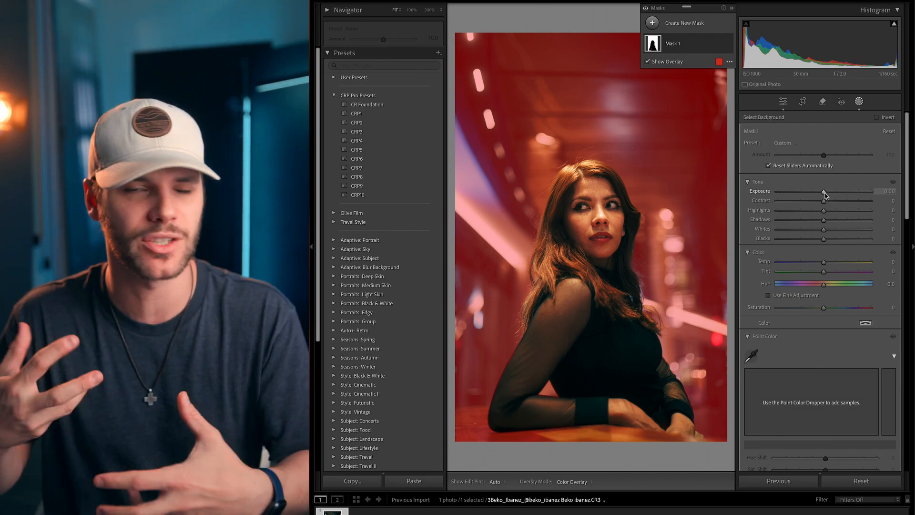
drag(825, 191, 823, 196)
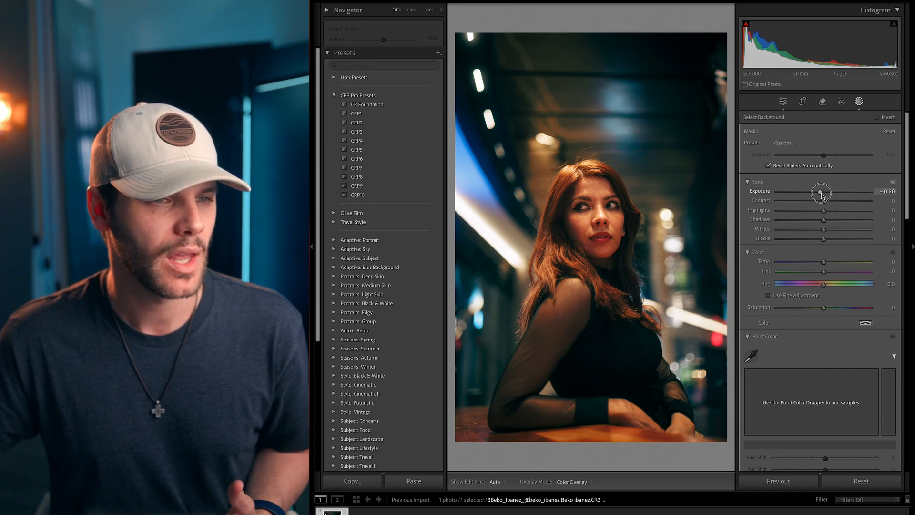
drag(822, 196, 821, 195)
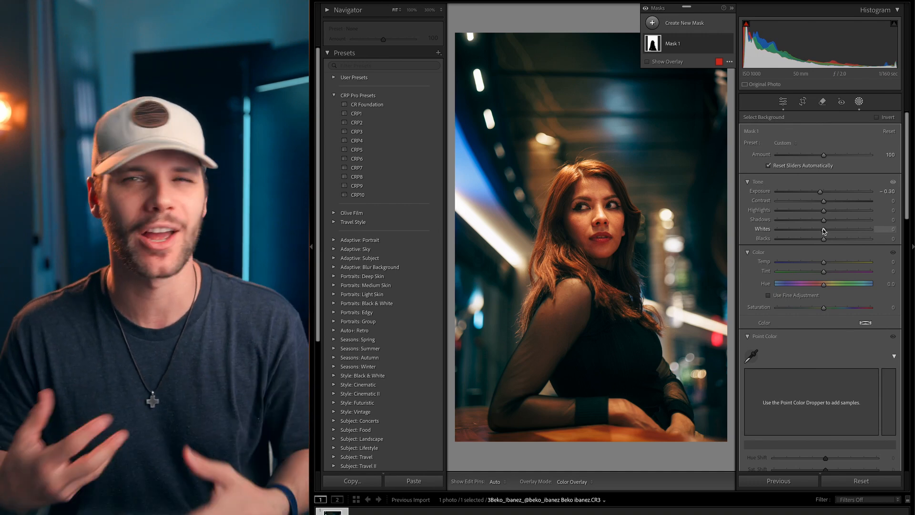
- Add contrast to the background mask with whites at 13 and blacks at −13, and return to the global edits
click(824, 230)
drag(824, 230, 829, 232)
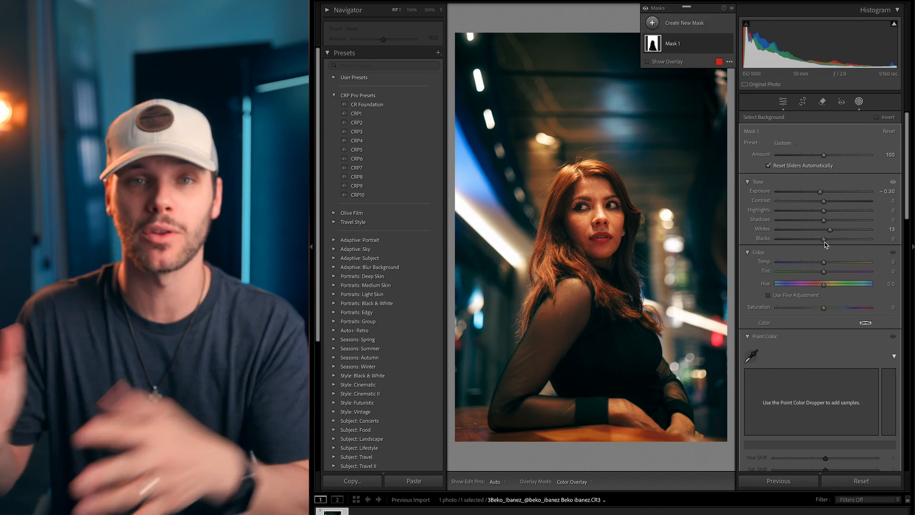
drag(825, 241, 819, 241)
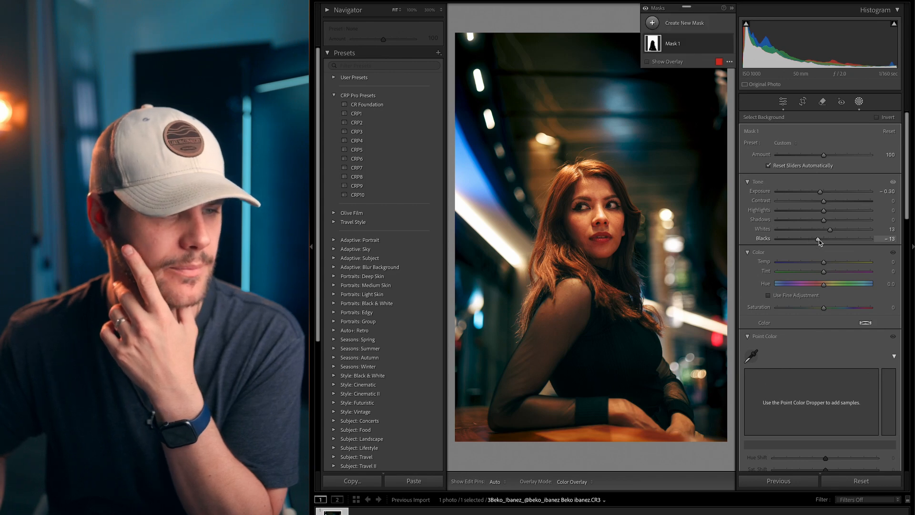
click(728, 43)
click(728, 43)
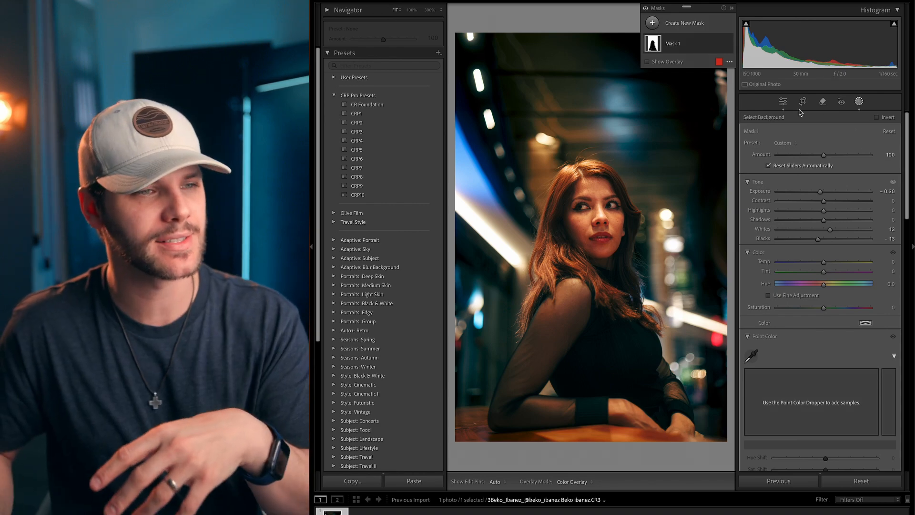
click(784, 102)
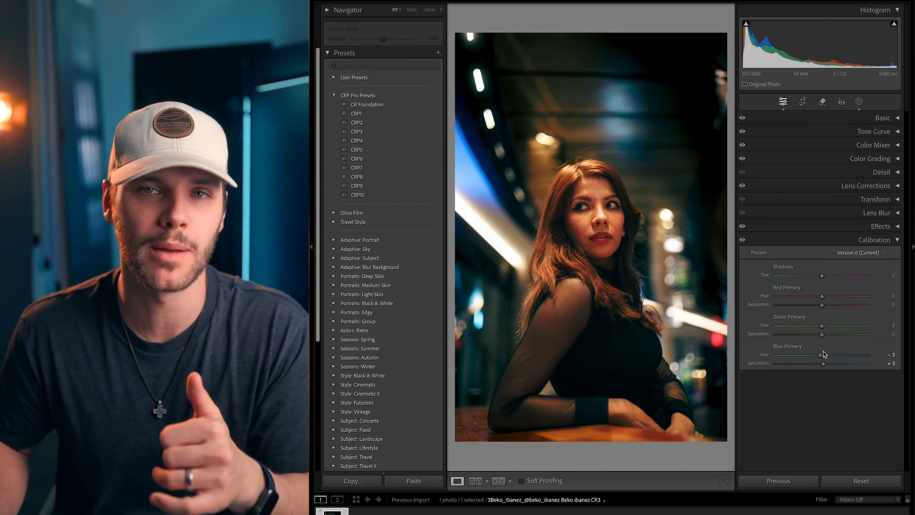
drag(822, 296, 738, 300)
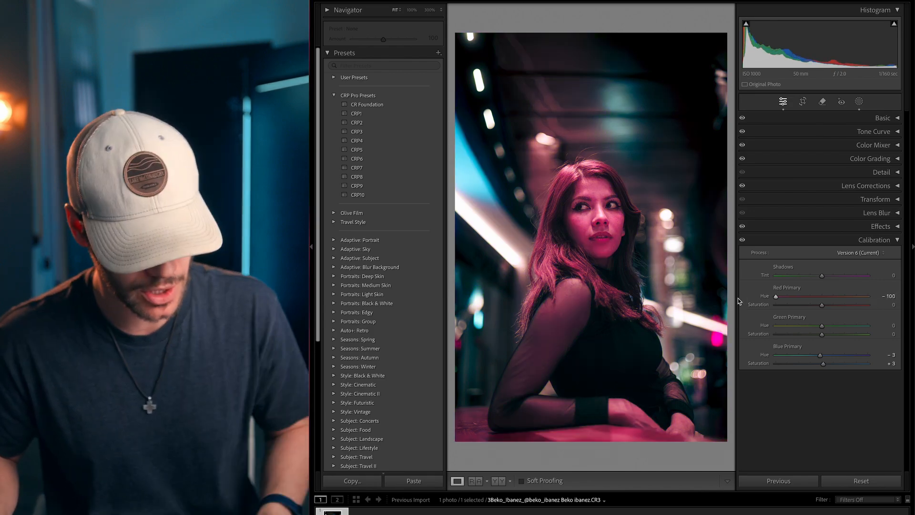
key(ctrl+z)
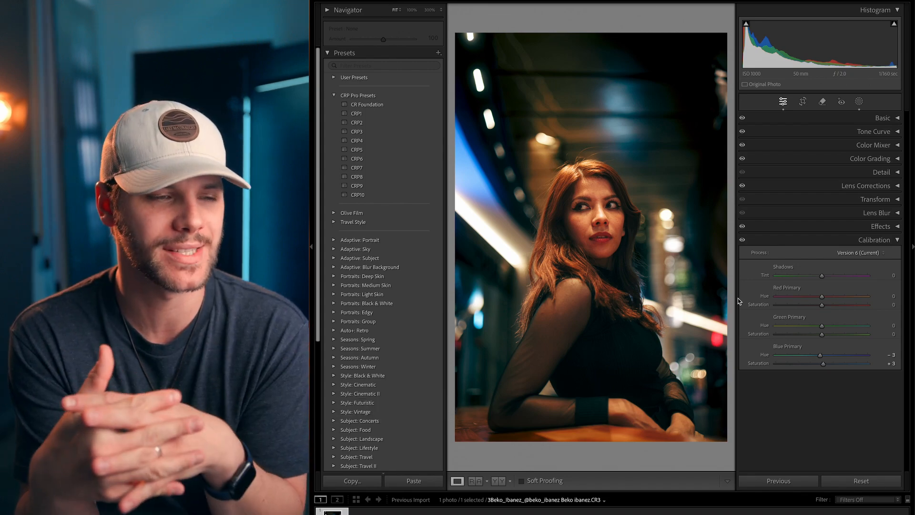
click(822, 296)
drag(821, 296, 680, 298)
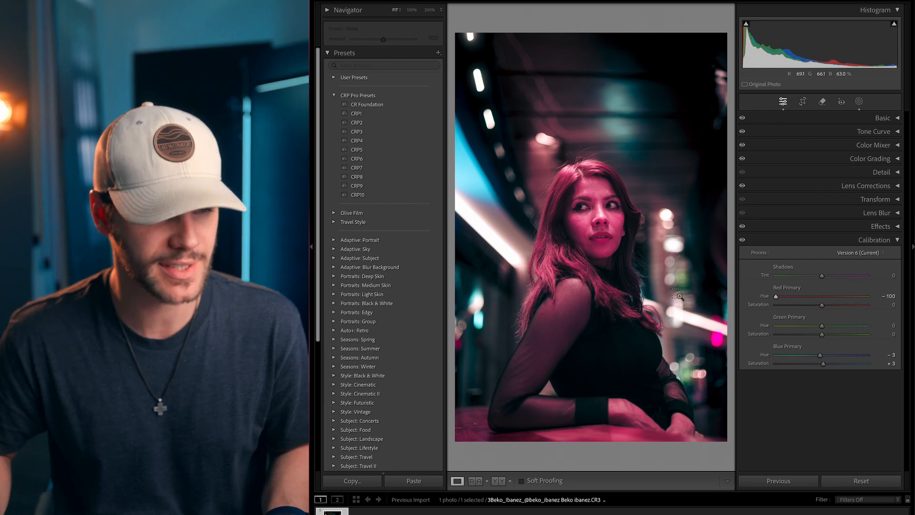
key(ctrl+z)
- In Calibration, set the red primary to hue +8 and saturation −5, and the green primary to hue +5 and saturation +18
drag(821, 296, 827, 300)
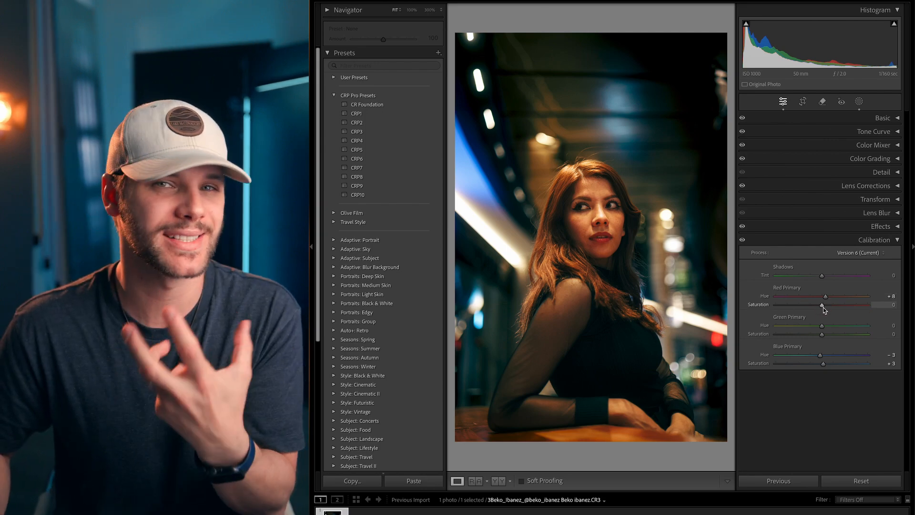
drag(823, 306, 819, 306)
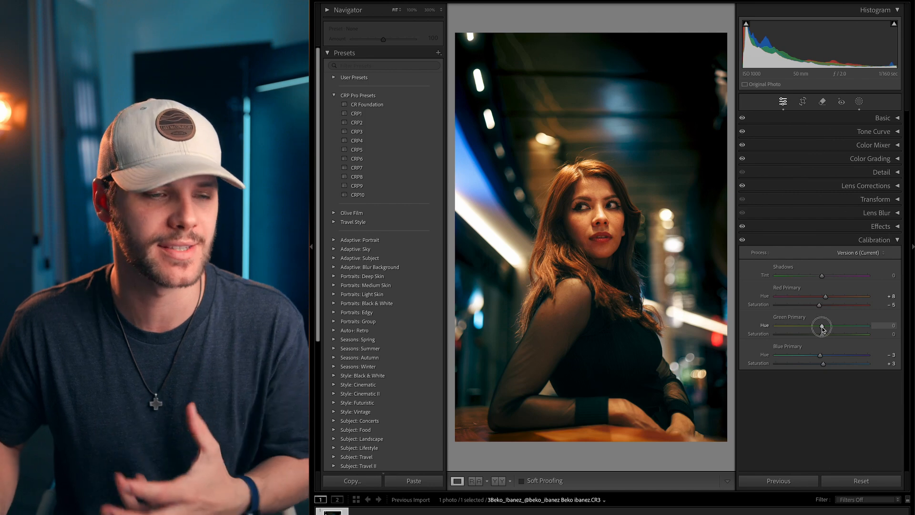
drag(822, 326, 900, 326)
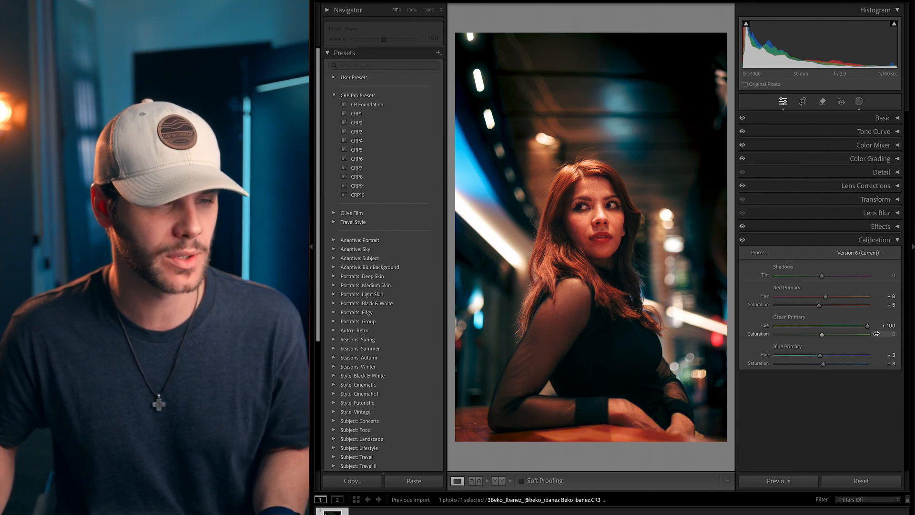
drag(868, 326, 775, 326)
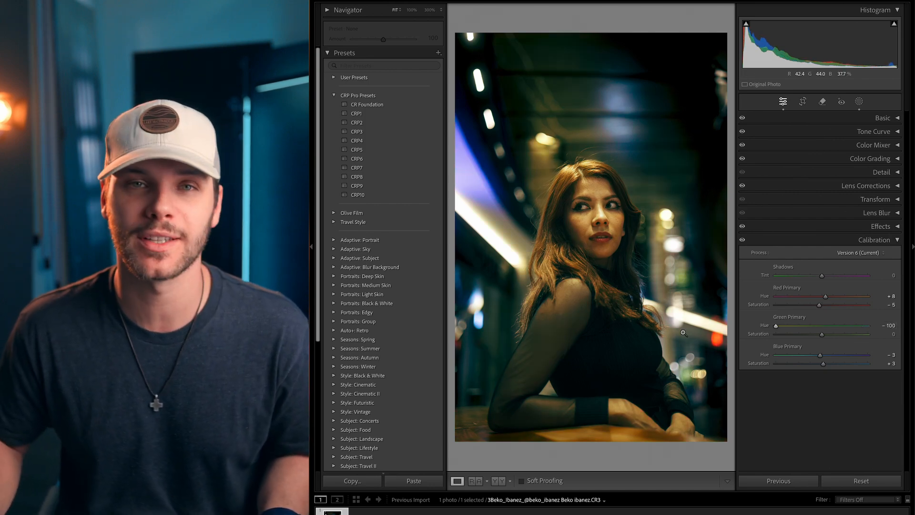
drag(819, 326, 825, 327)
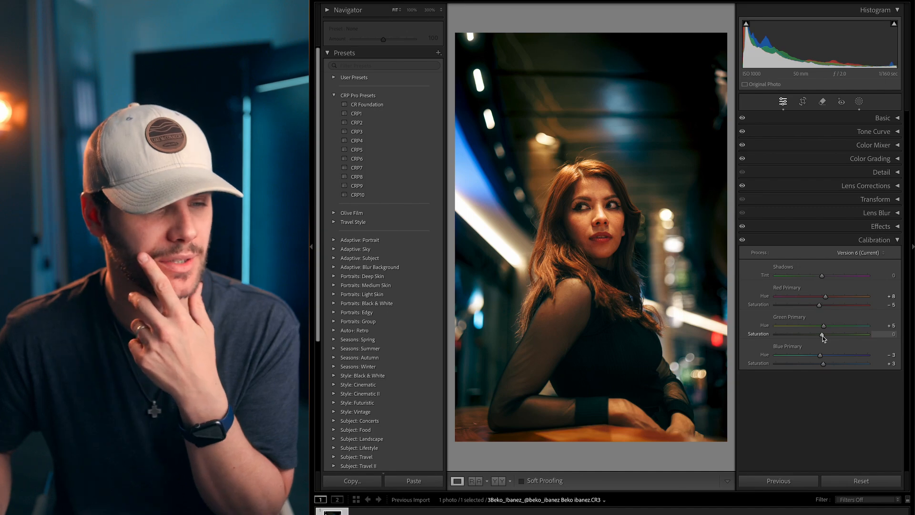
drag(823, 337, 830, 337)
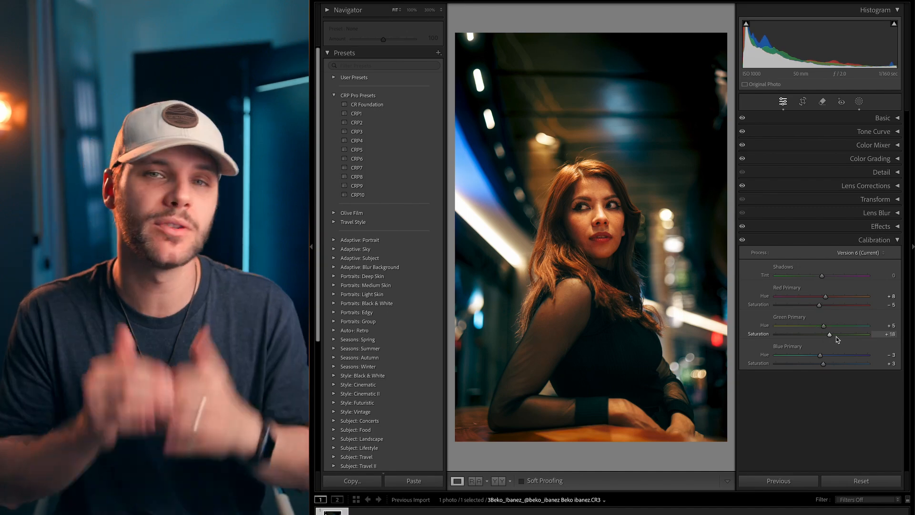
- Set the Calibration blue primary to hue −5 and saturation −47
drag(820, 355, 911, 361)
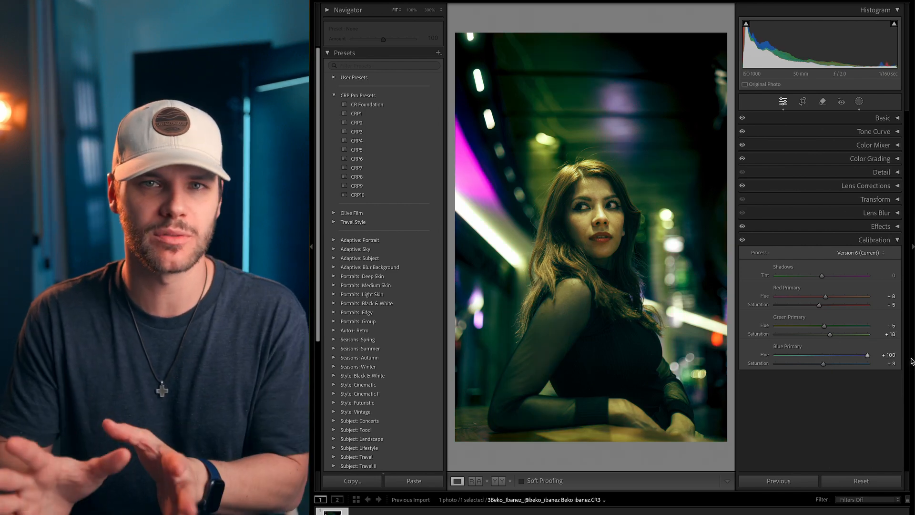
drag(870, 357, 757, 355)
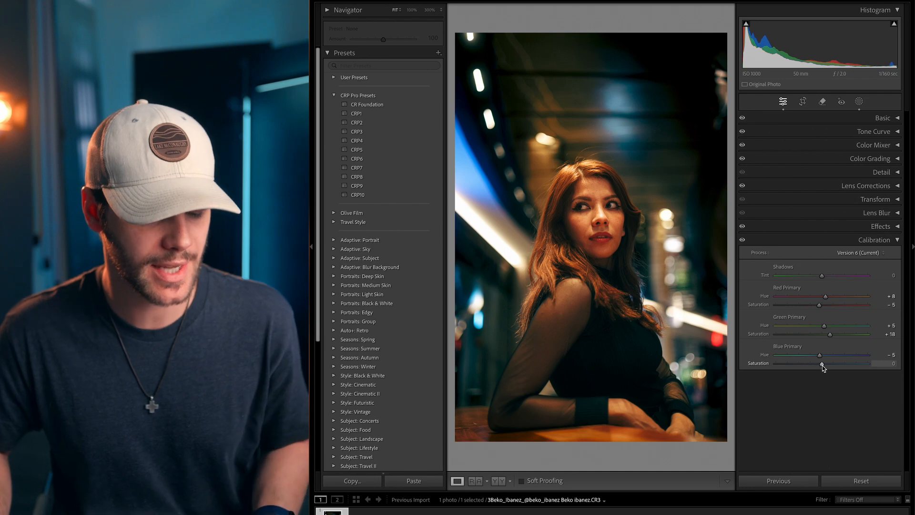
drag(822, 365, 801, 366)
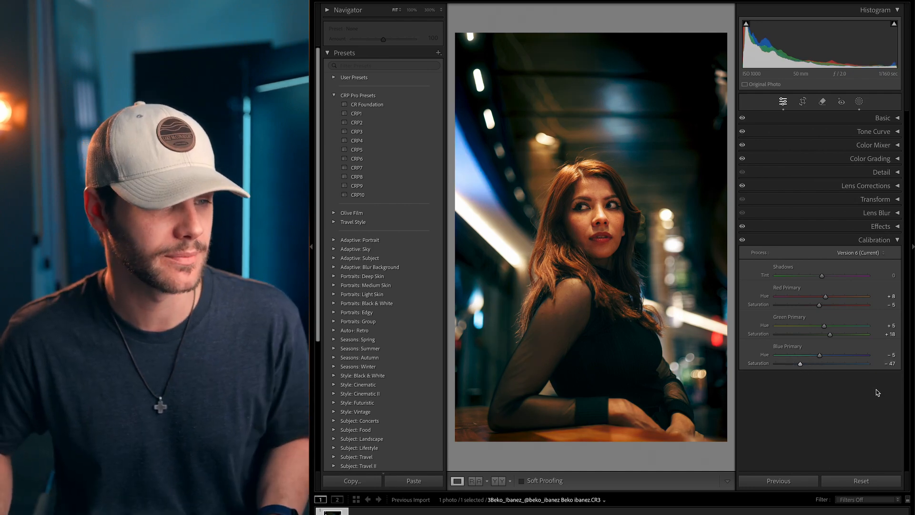
click(875, 241)
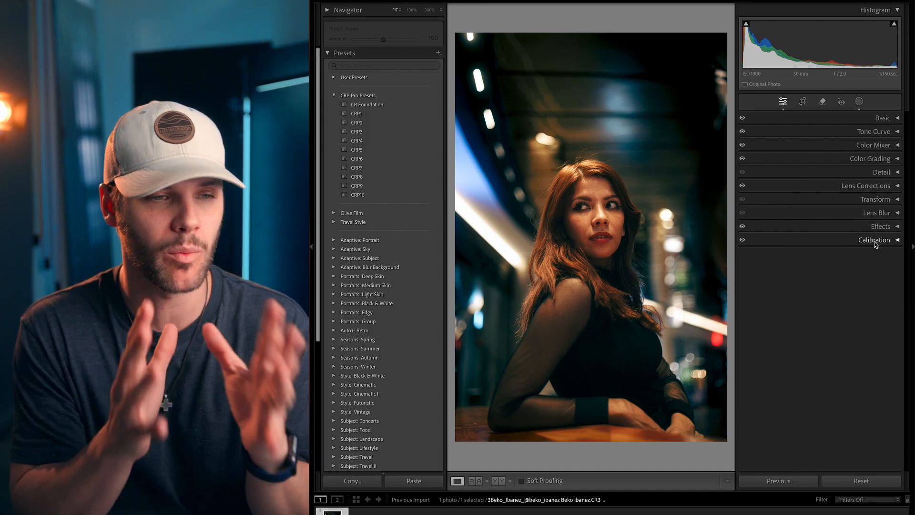
- Reduce the saturation of all eight Color Mixer channels to −100 and inspect the Color Grading wheels
click(868, 145)
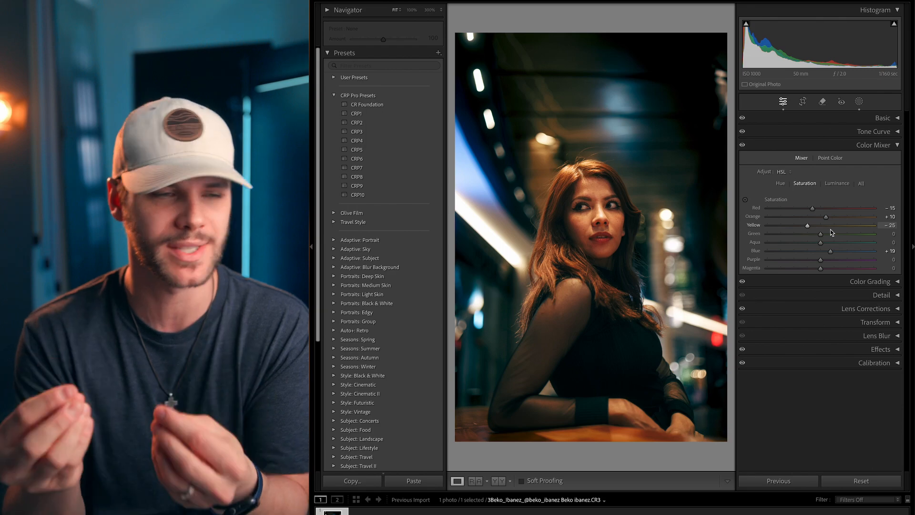
drag(813, 209, 763, 208)
drag(826, 217, 738, 272)
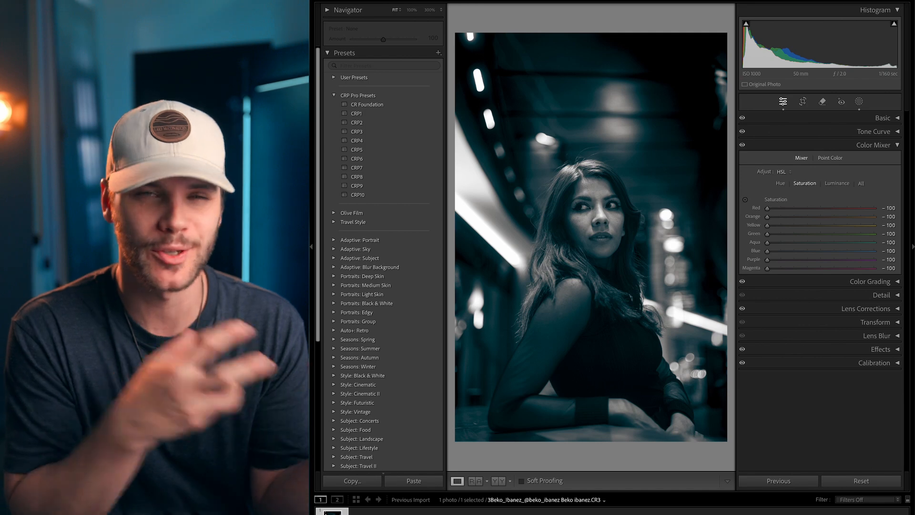
click(873, 281)
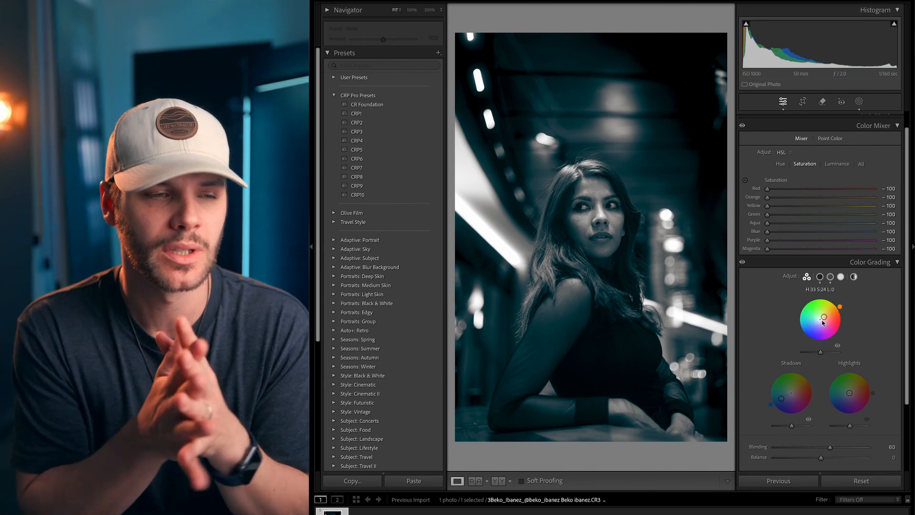
click(874, 262)
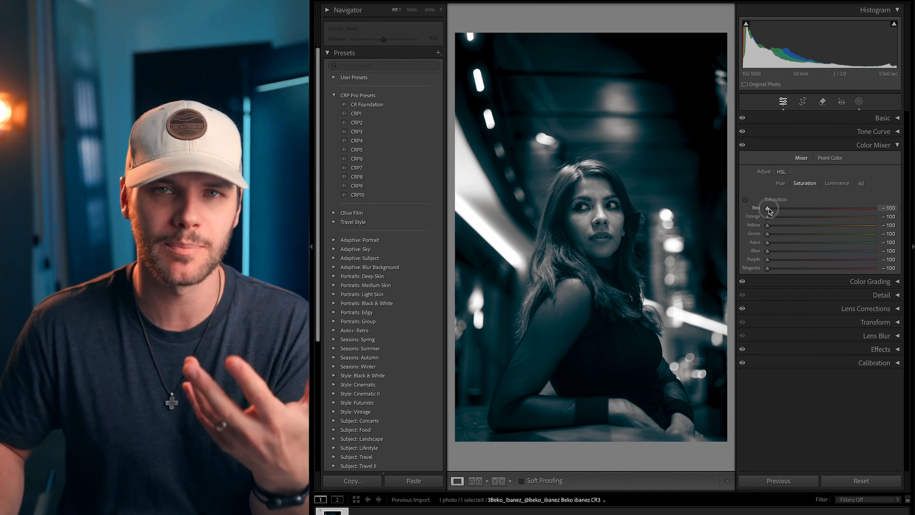
- In the Color Mixer, restore saturation to −13 for red, −7 for orange and −50 for yellow
drag(769, 210, 813, 211)
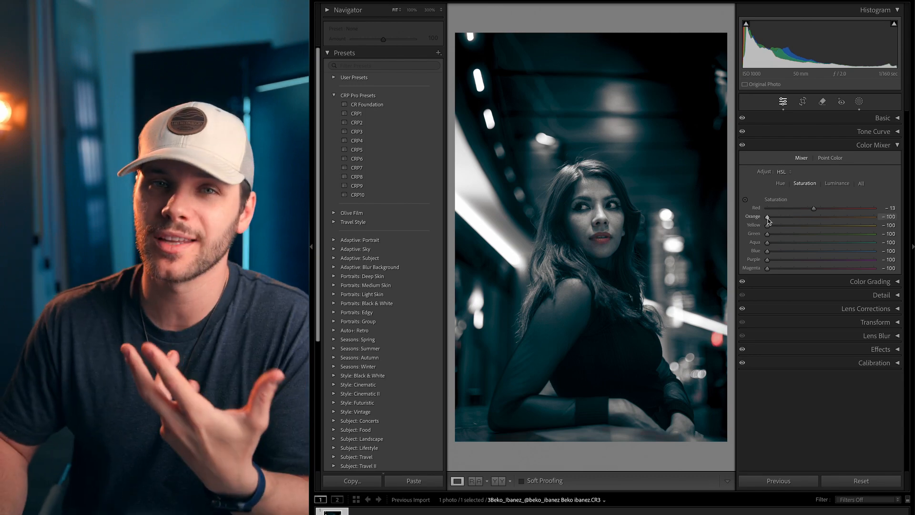
drag(768, 221, 818, 222)
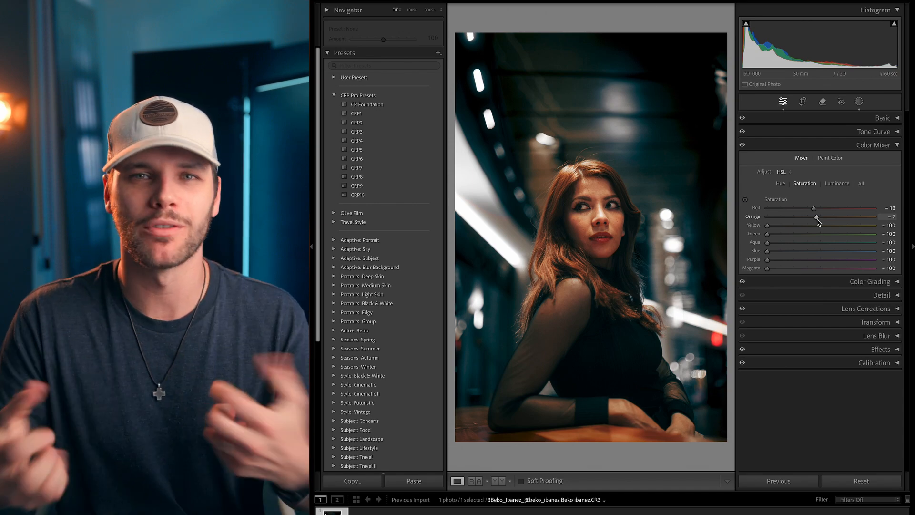
drag(768, 225, 793, 227)
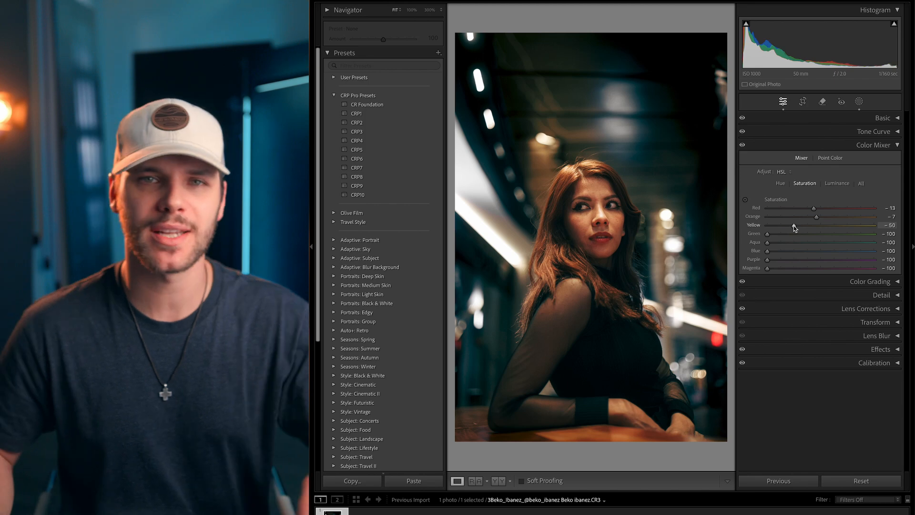
- Test the green and aqua saturation but leave both at −100, and set blue to −10, purple to −47 and magenta to −67
drag(767, 233, 730, 240)
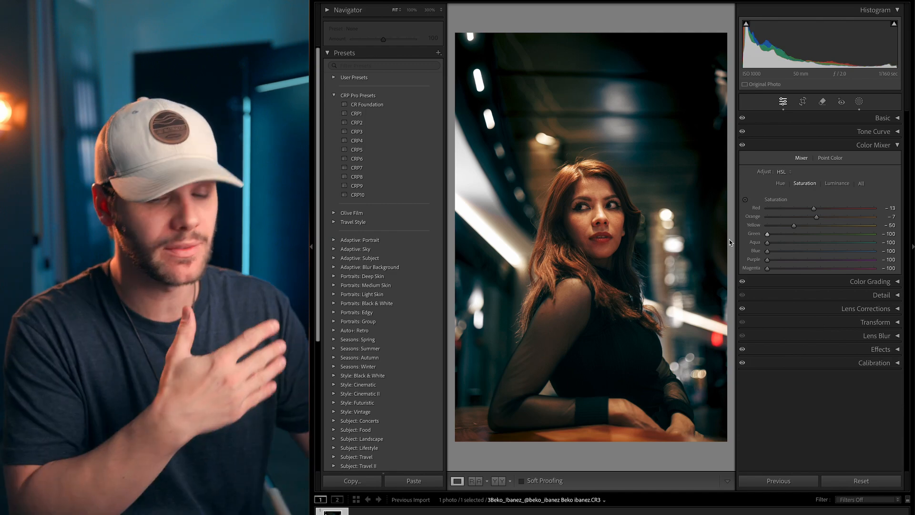
drag(805, 242, 708, 246)
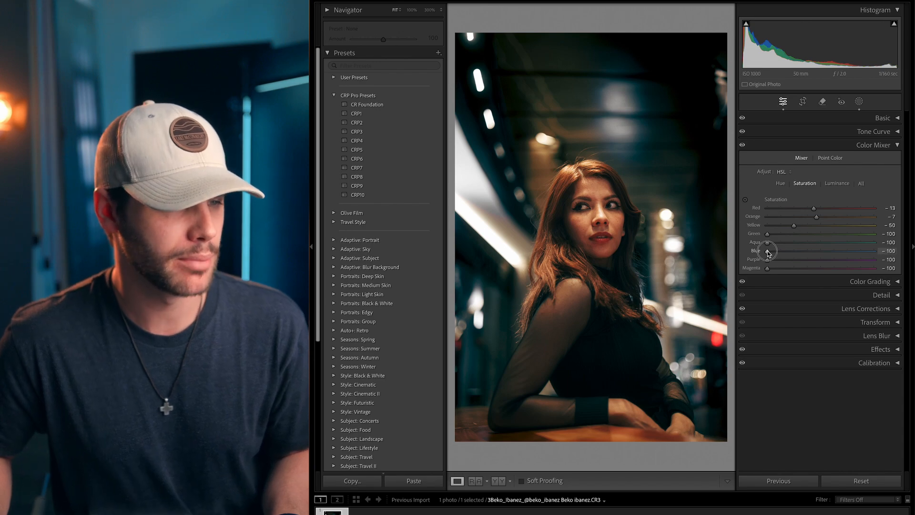
drag(767, 251, 817, 255)
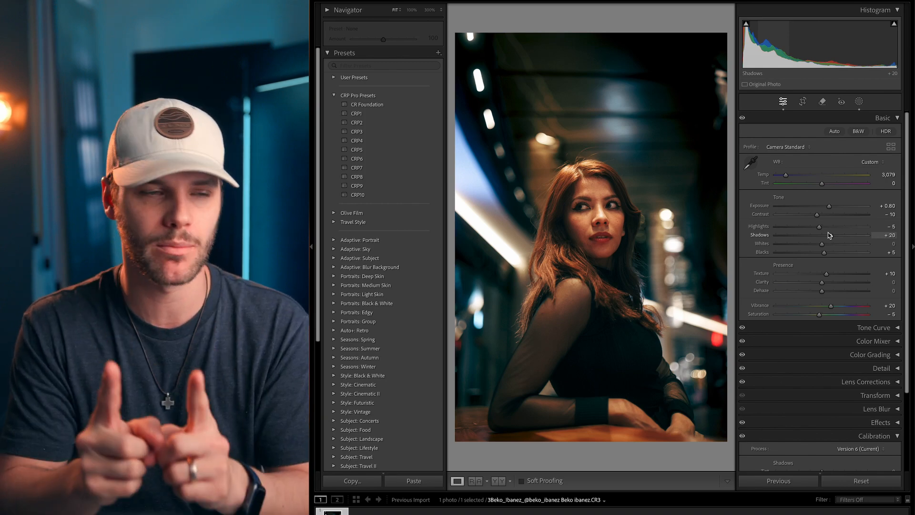
- Add a Select Subject mask over the woman, set its shadows to −6 and fine-tune its blacks
click(859, 101)
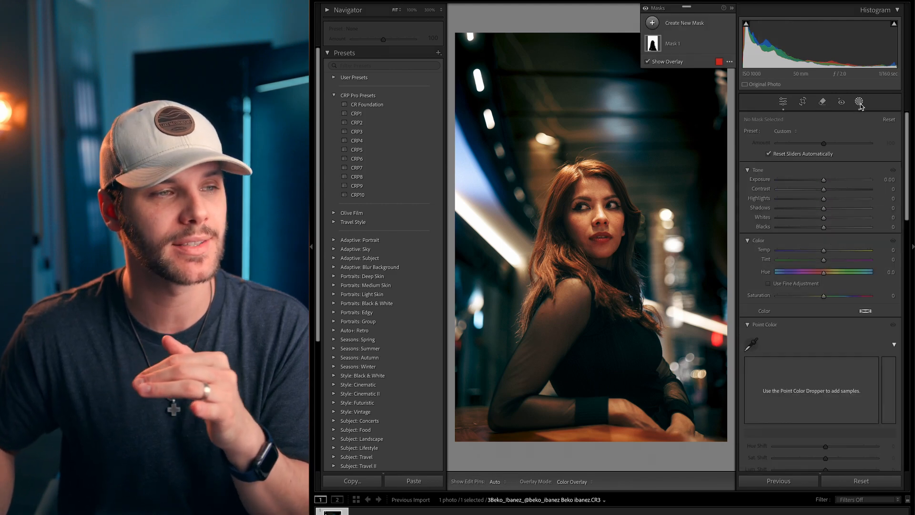
click(686, 28)
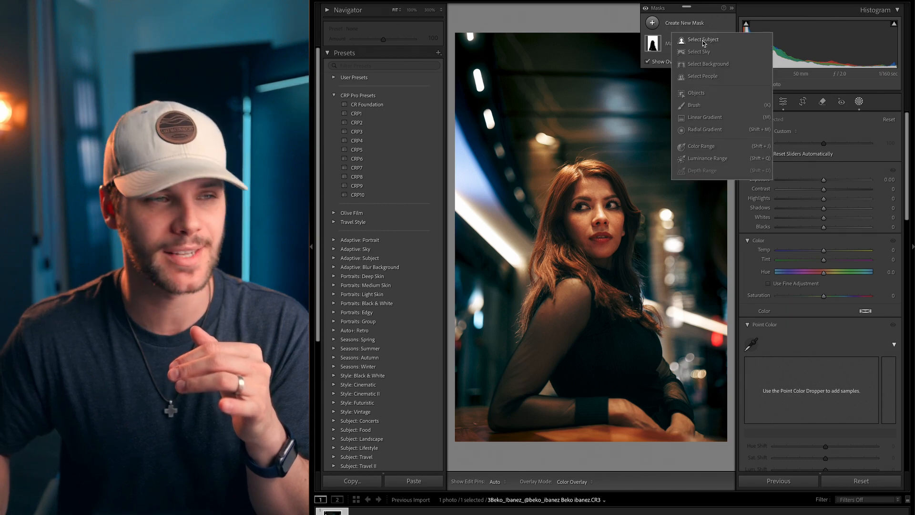
click(704, 40)
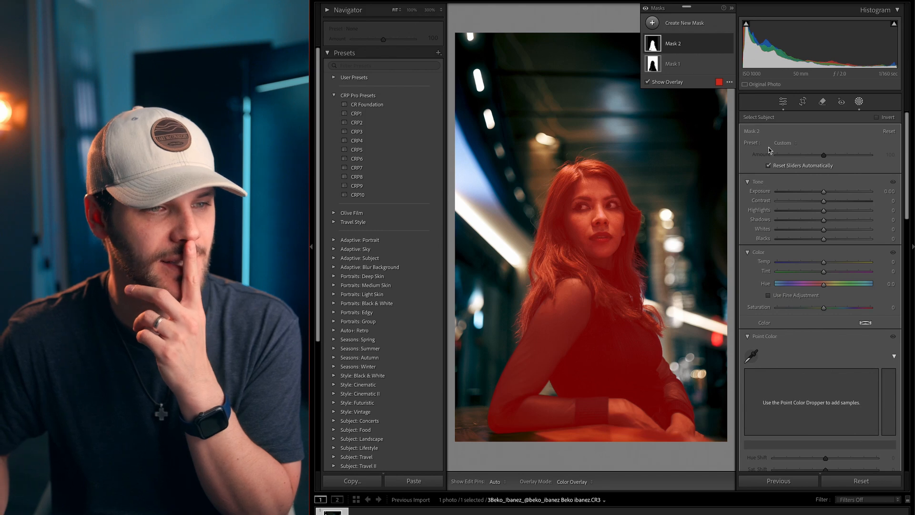
drag(824, 221, 825, 222)
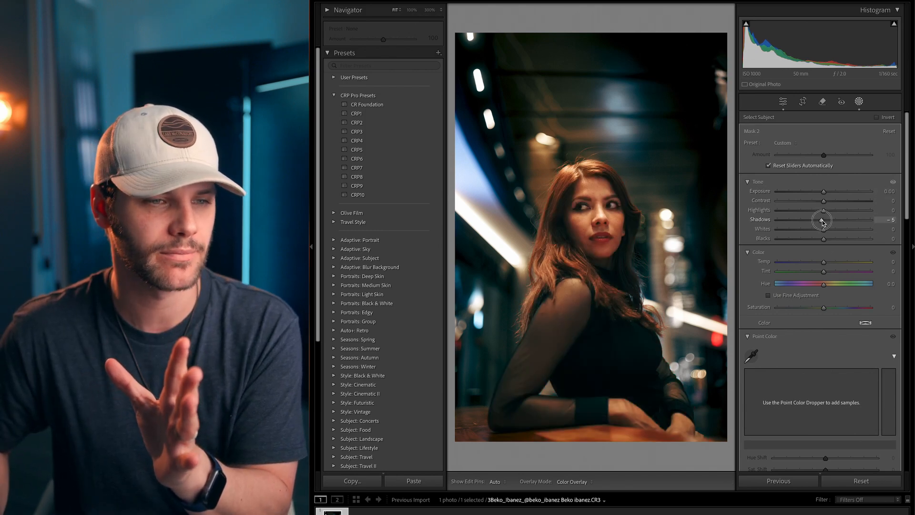
drag(823, 222, 823, 222)
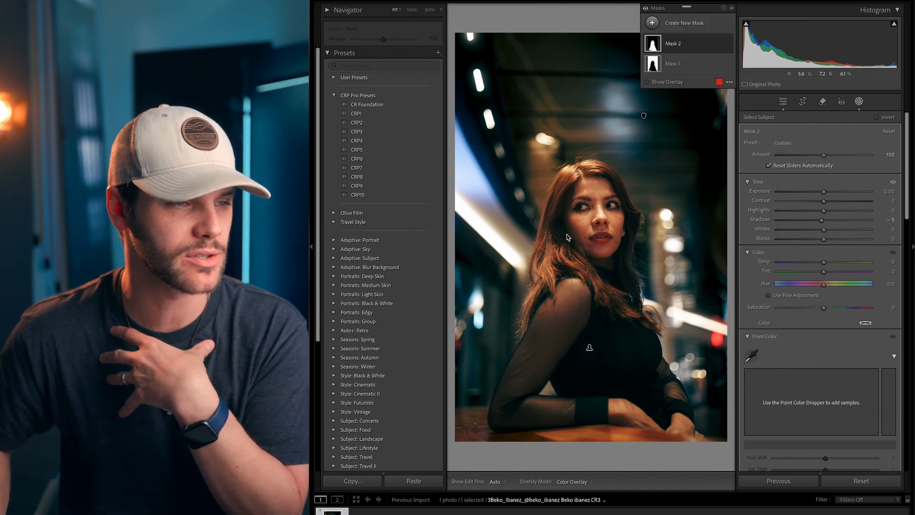
drag(823, 239, 822, 241)
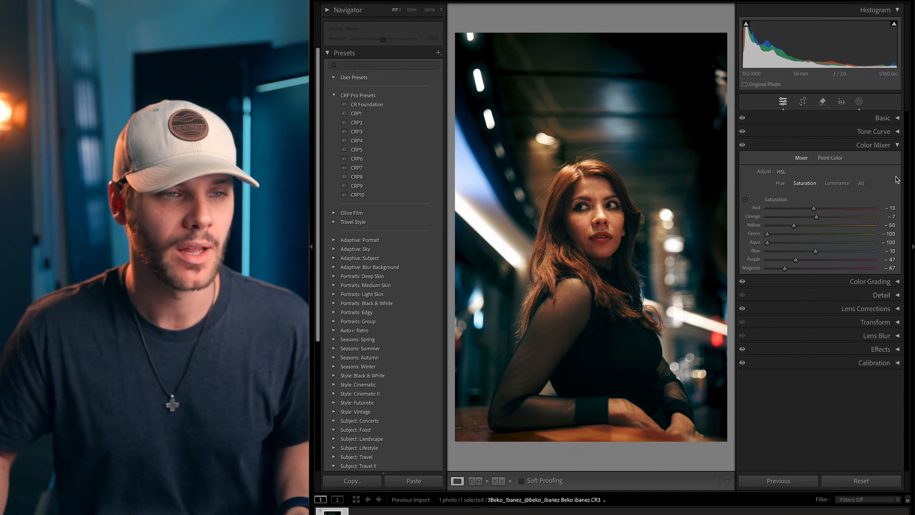
- Increase the sharpening masking and amount in the Detail settings, and compare the finished edit with the before view
click(894, 147)
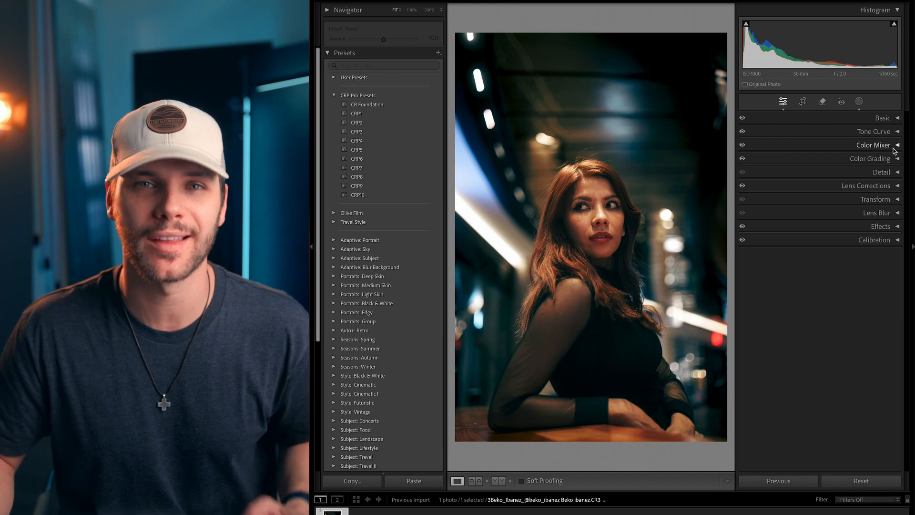
click(855, 172)
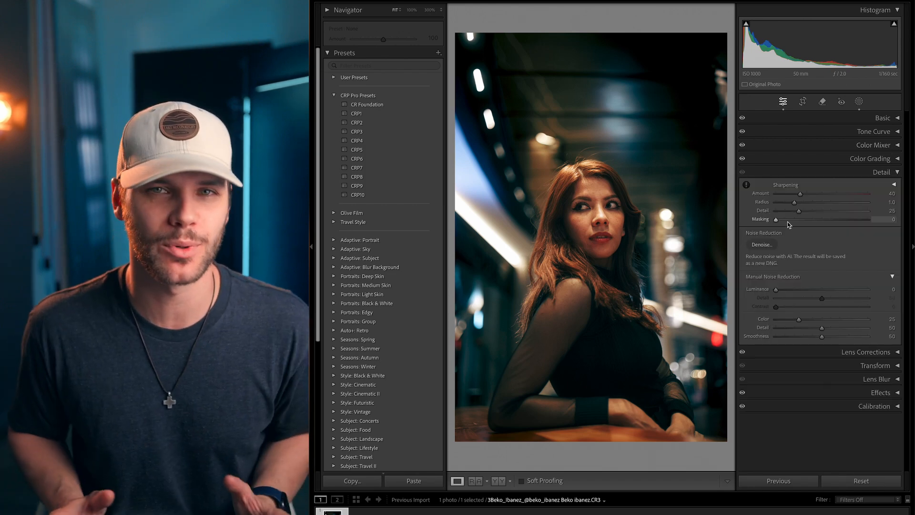
key(alt)
drag(776, 220, 841, 225)
drag(801, 194, 832, 195)
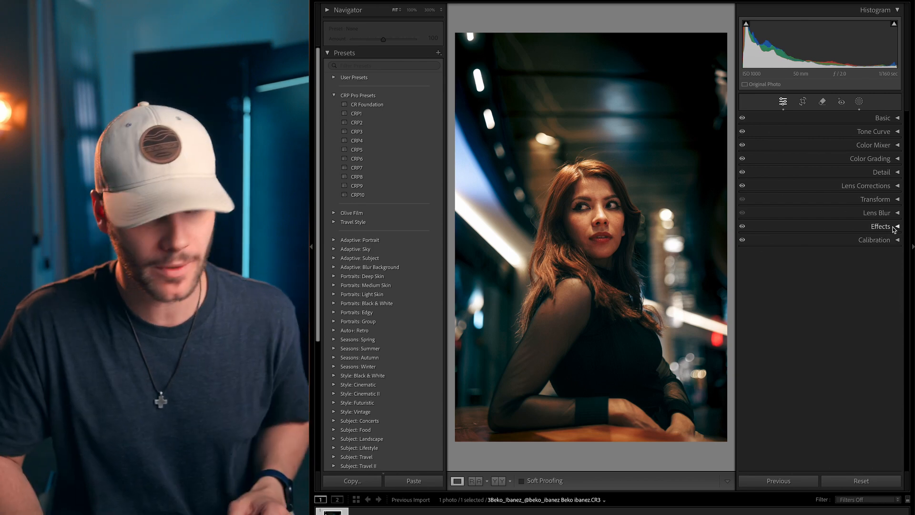
key(backslash)
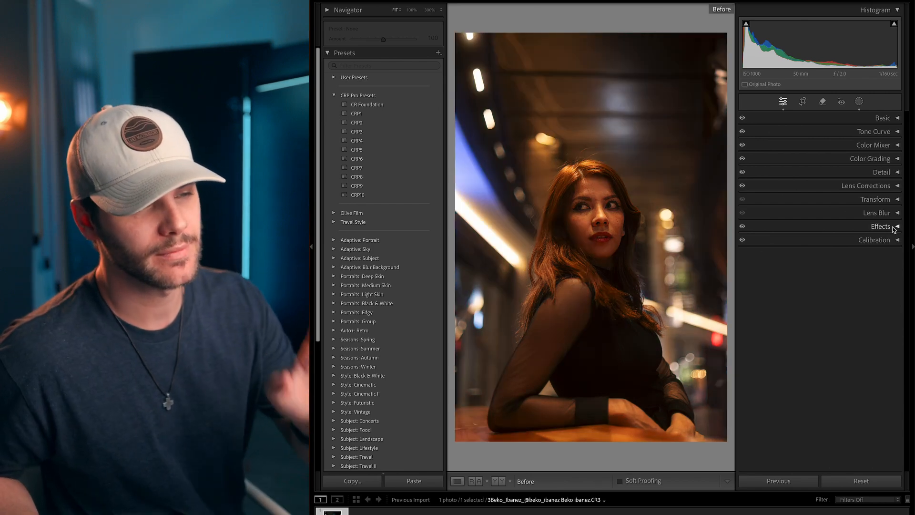
key(backslash)
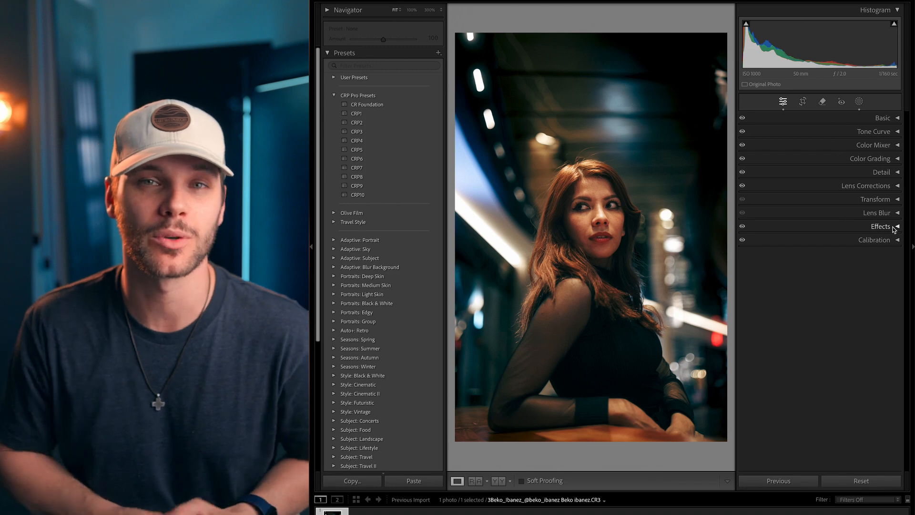